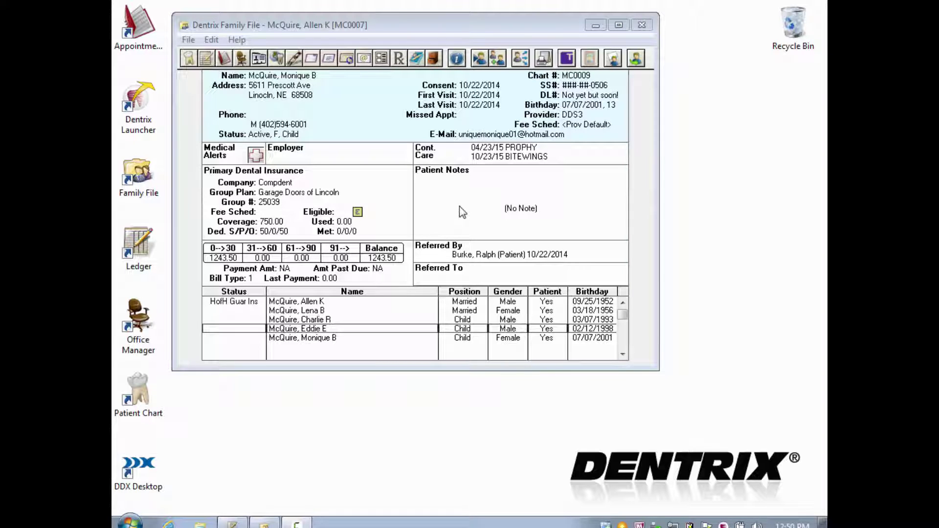
- Open the child patient's Ledger from the Family File, leaving the View options unchanged
left_click(210, 67)
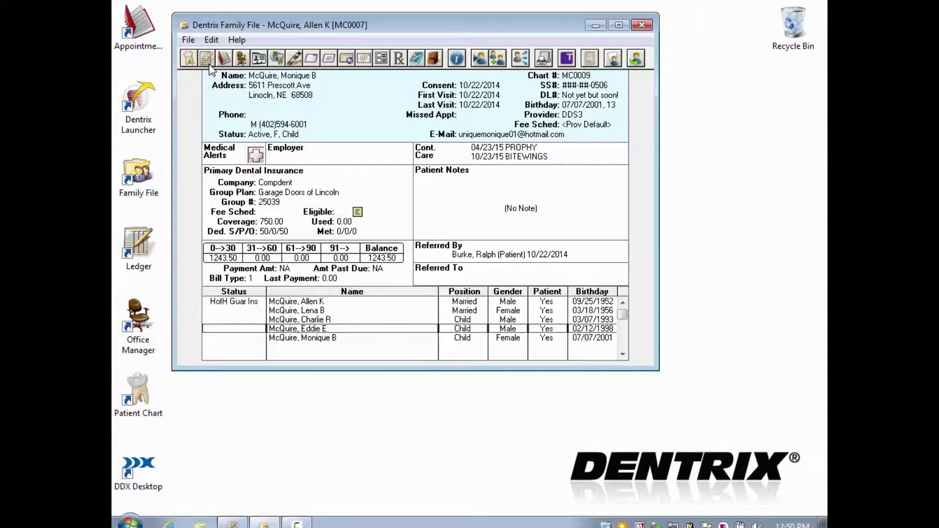
left_click(210, 67)
left_click(186, 22)
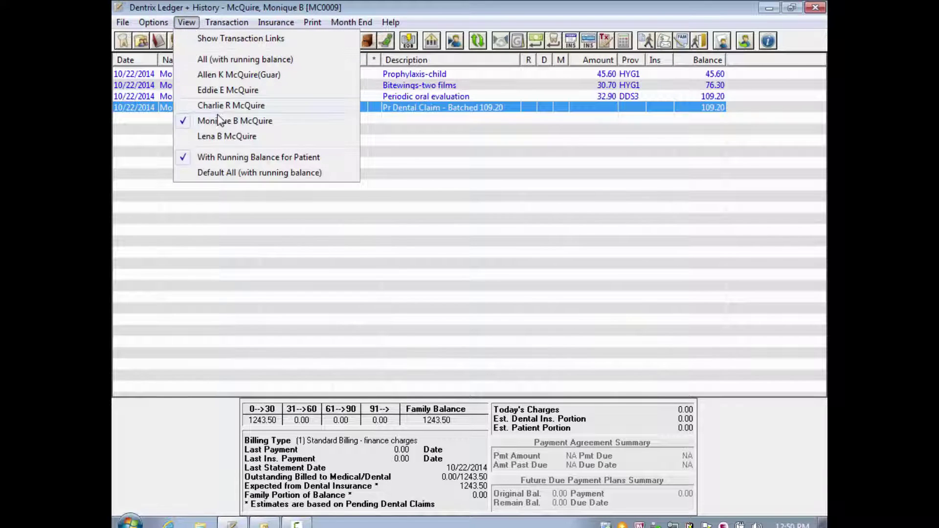
left_click(182, 24)
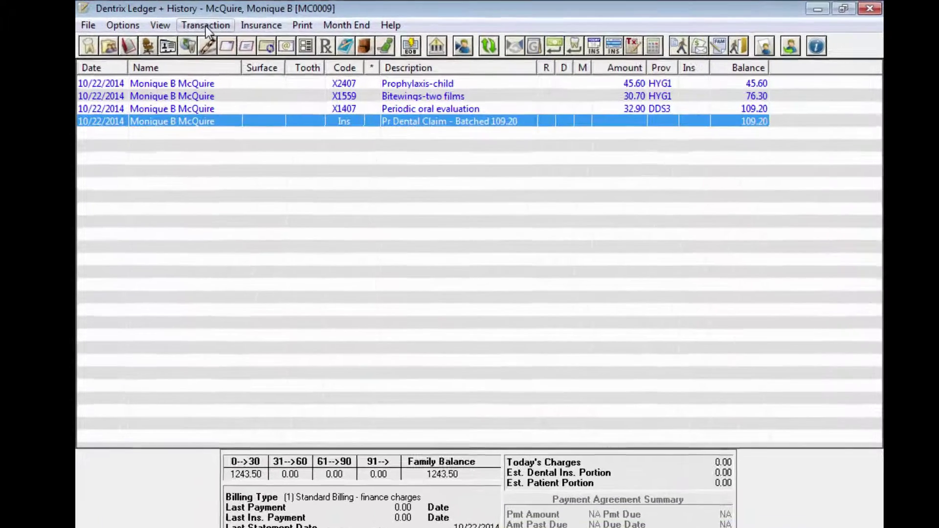
- Create a new ORTH future due payment plan from the Transaction menu
left_click(226, 22)
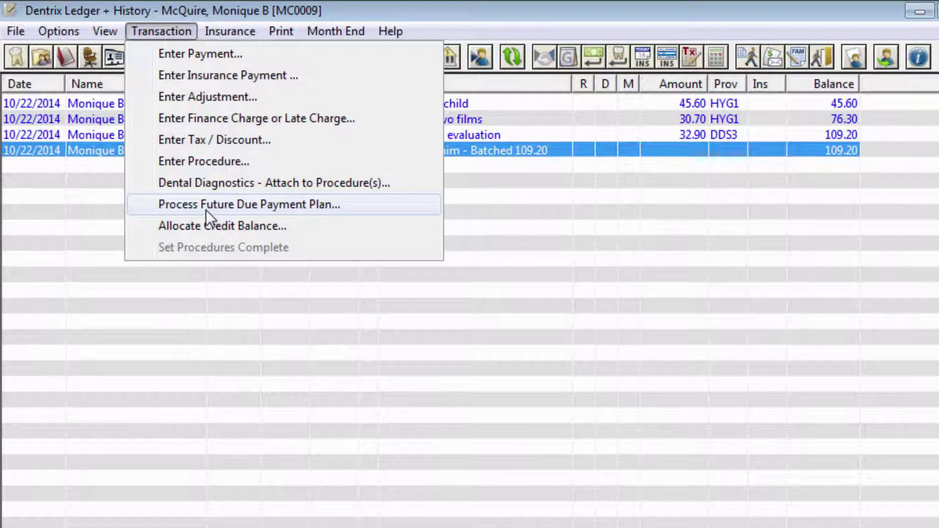
left_click(206, 210)
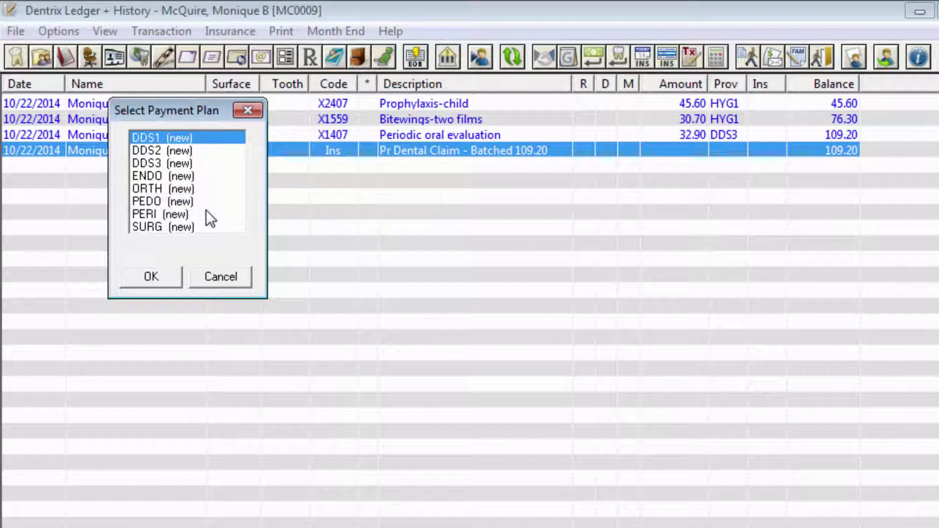
left_click(184, 188)
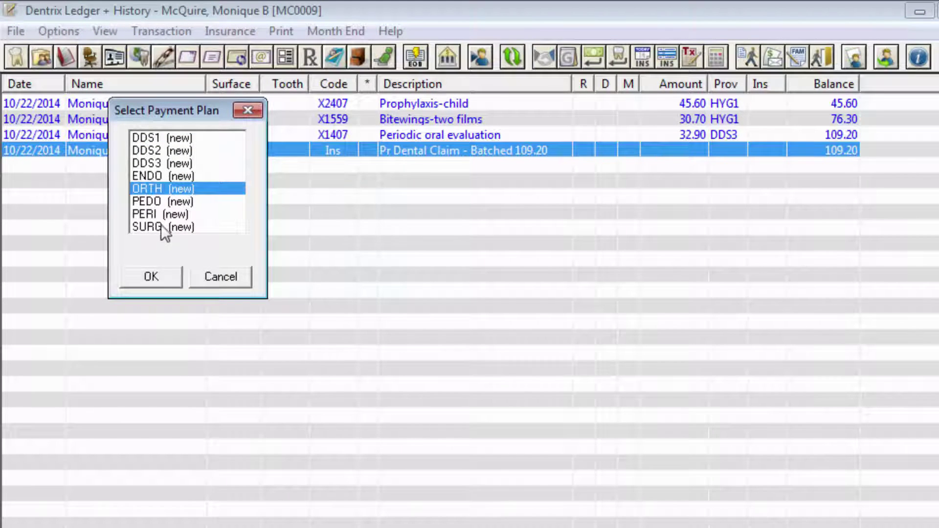
left_click(156, 275)
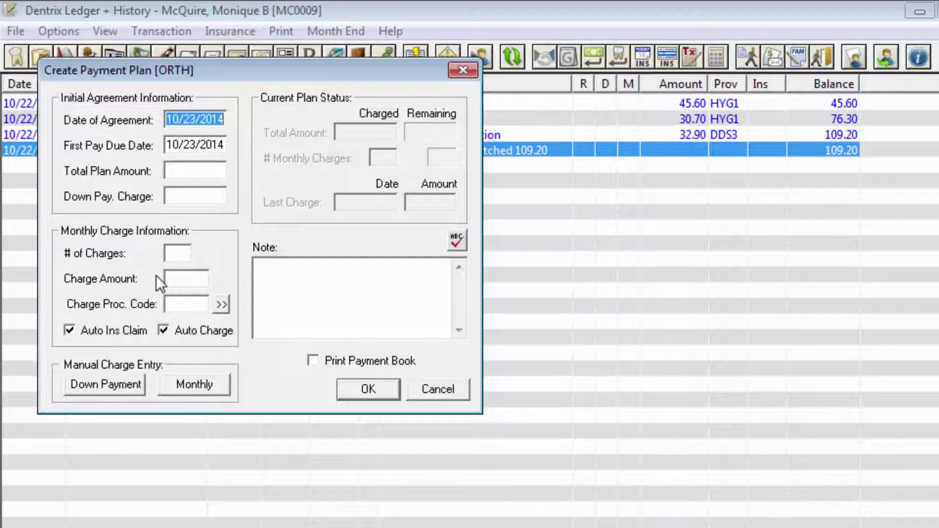
- Enter a 5000 total plan amount, 500 down payment charge and 36 charges
left_click(191, 172)
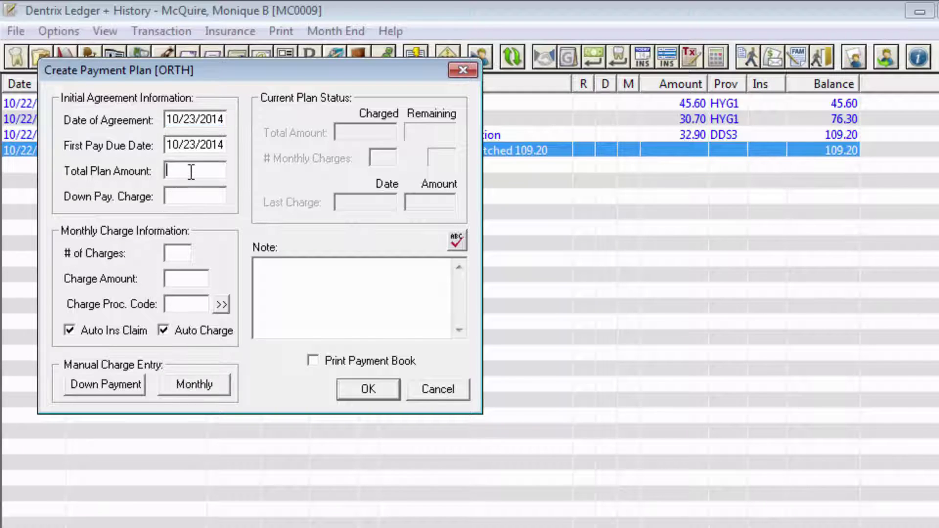
type("5000")
left_click(191, 198)
type("500")
left_click(181, 253)
type("36")
- Replace the computed monthly charge amount with 125.00
left_click(188, 278)
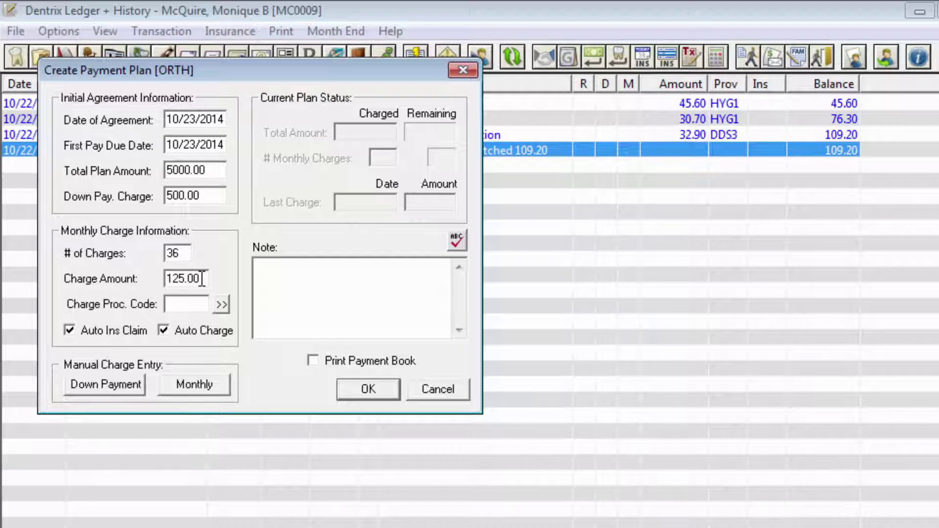
left_click_drag(202, 278, 150, 279)
key("Delete")
left_click_drag(185, 253, 148, 255)
left_click(171, 279)
type("125")
key("Tab")
- Pick X9957 Periodic ortho visit (contract) from Orthodontics as the charge procedure code
left_click(224, 310)
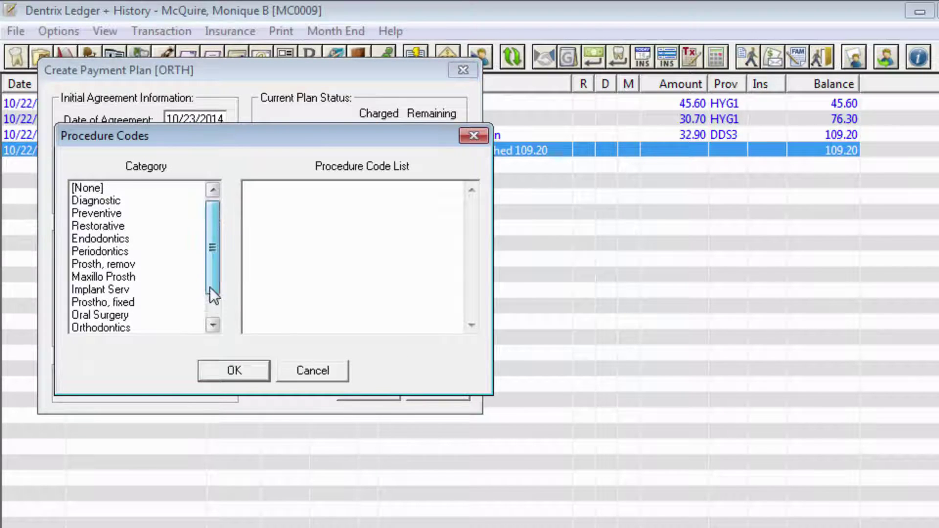
scroll(210, 287, "down", 1)
left_click(119, 290)
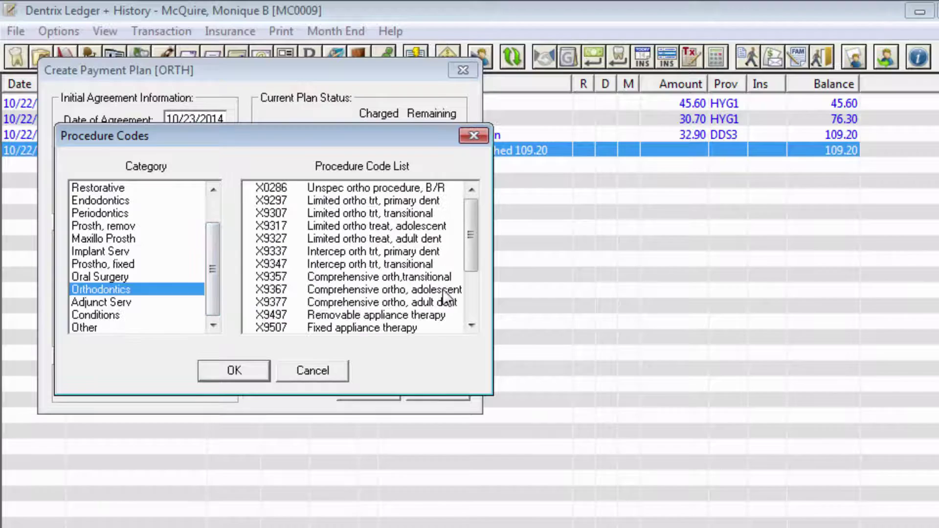
scroll(469, 302, "down", 3)
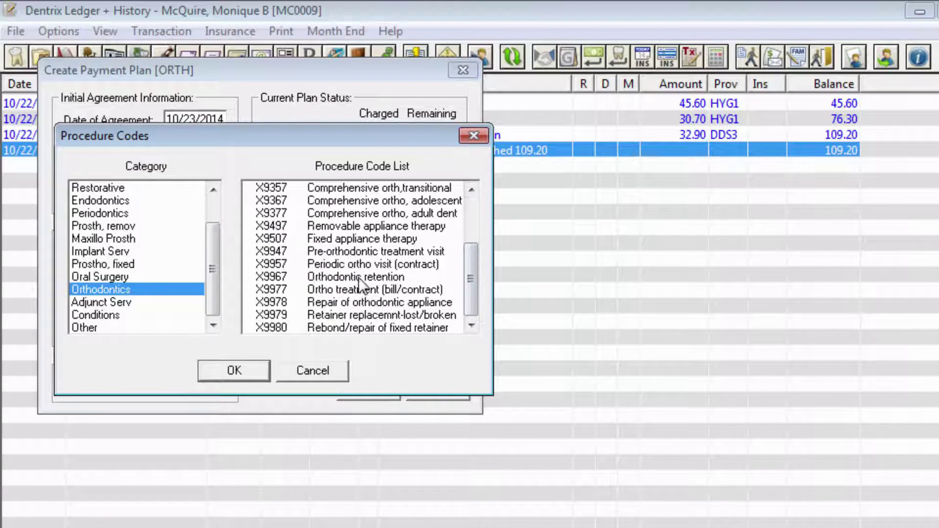
left_click(359, 264)
left_click(220, 370)
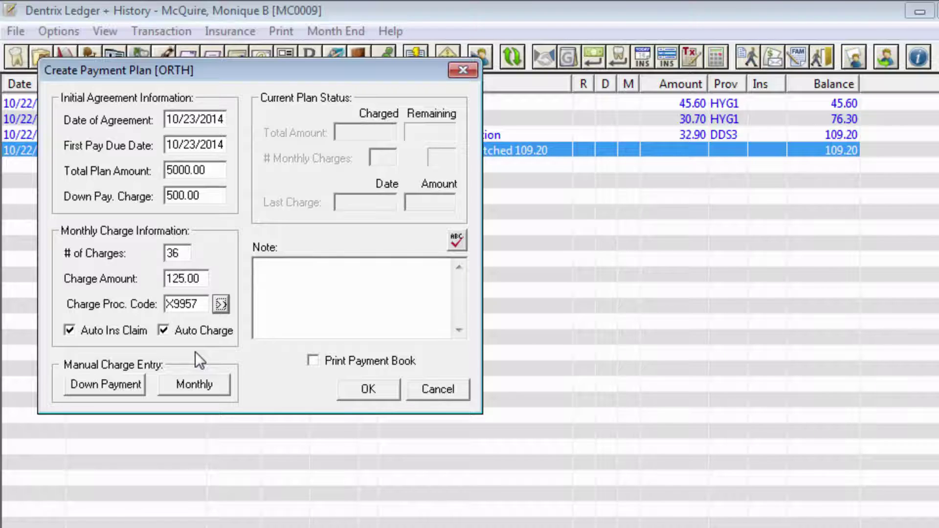
- Post the 500.00 down payment under code X9957, raising the ledger balance to 609.20
left_click(103, 386)
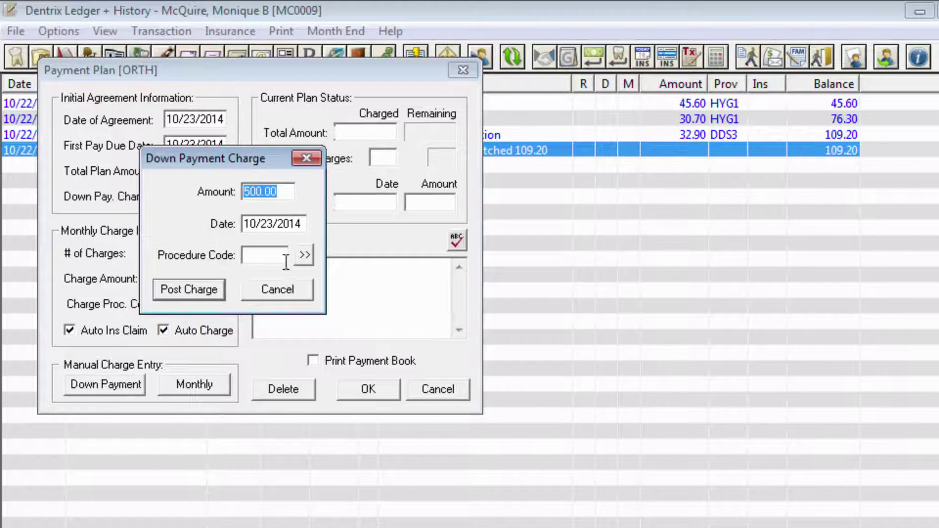
left_click(301, 258)
left_click_drag(307, 336, 313, 380)
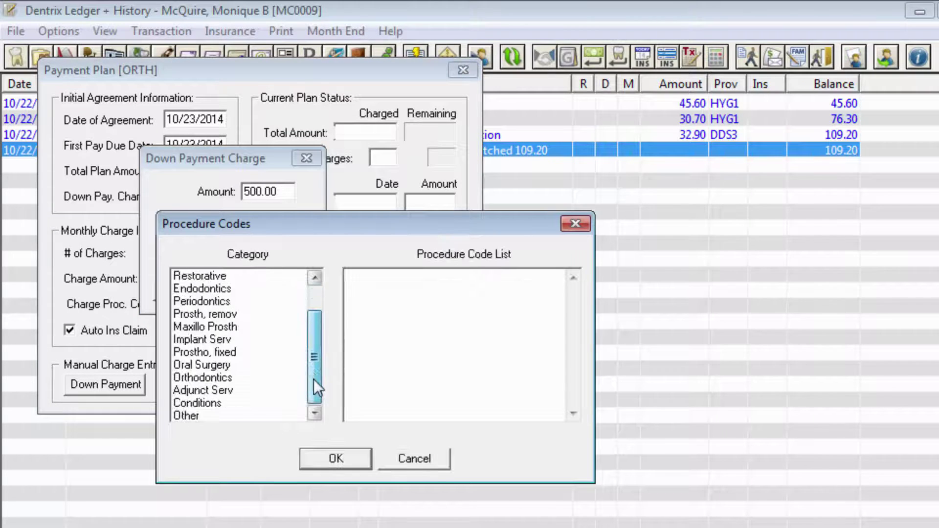
left_click(225, 379)
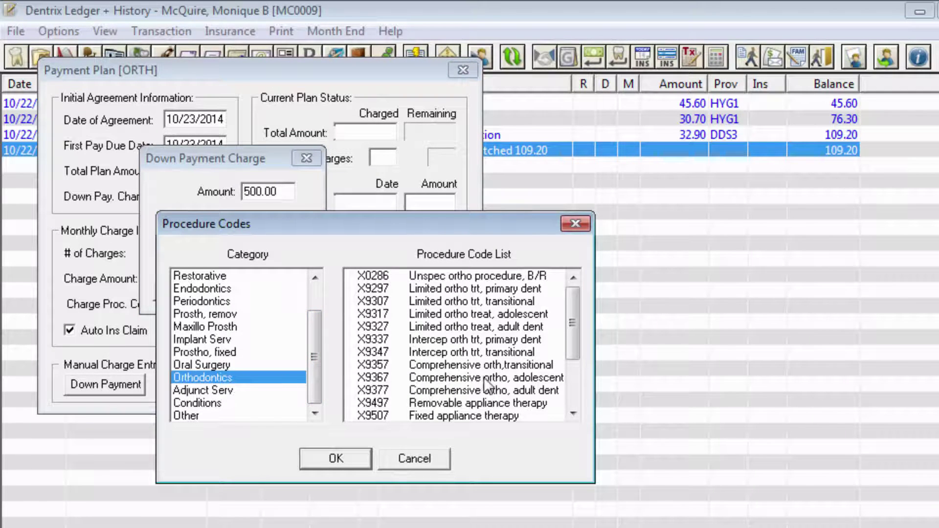
scroll(576, 386, "down", 3)
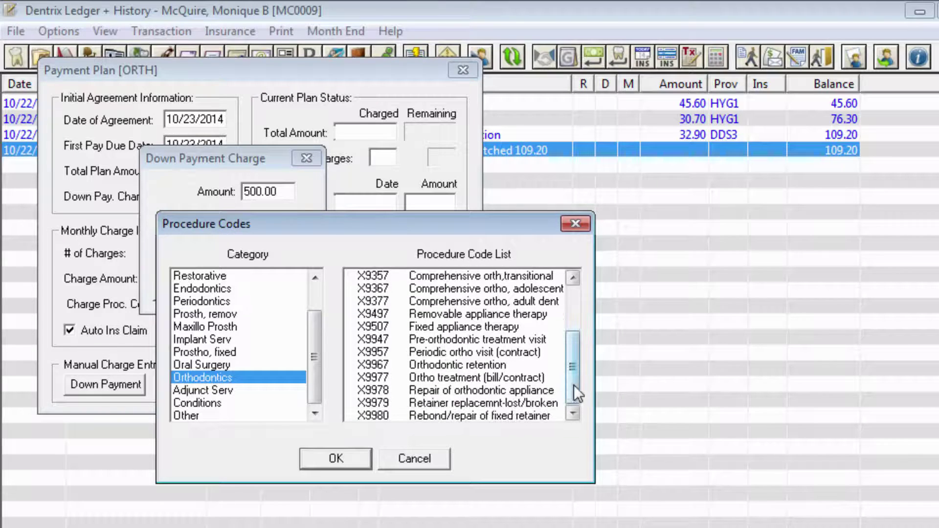
left_click(477, 353)
left_click(353, 456)
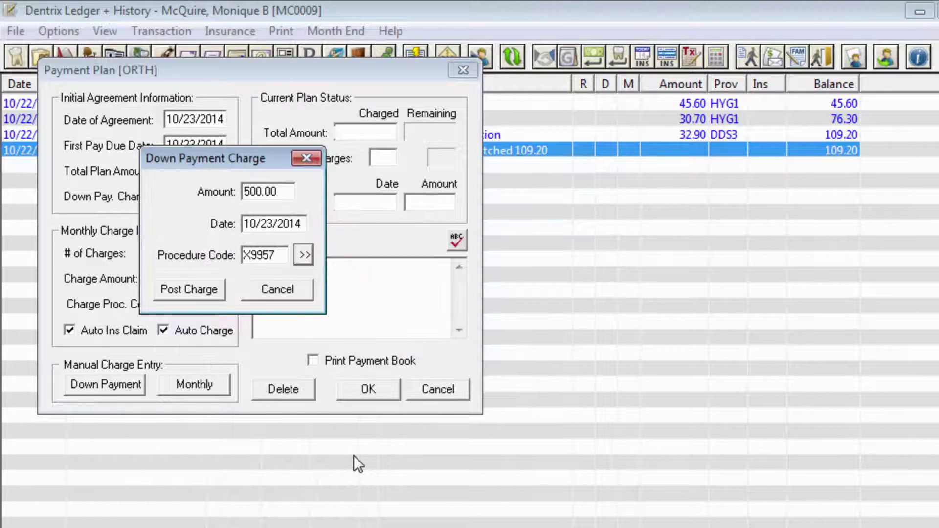
left_click(207, 293)
left_click_drag(307, 75, 308, 214)
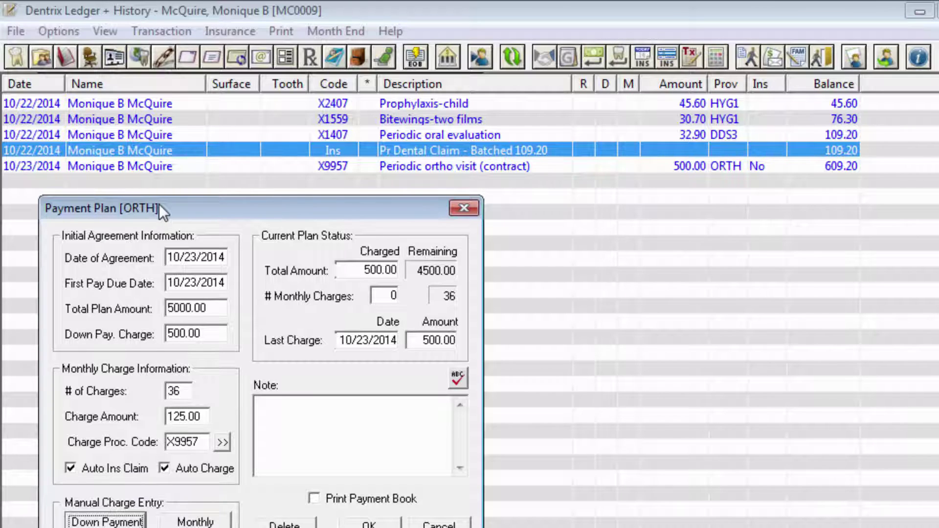
- Turn on Print Payment Book, save the ORTH plan, and send the book to batch
left_click(316, 413)
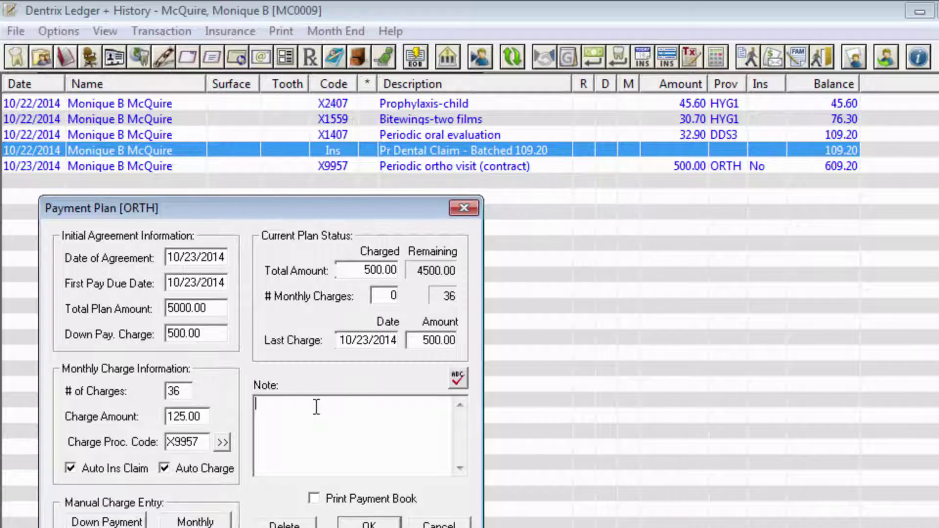
left_click(314, 498)
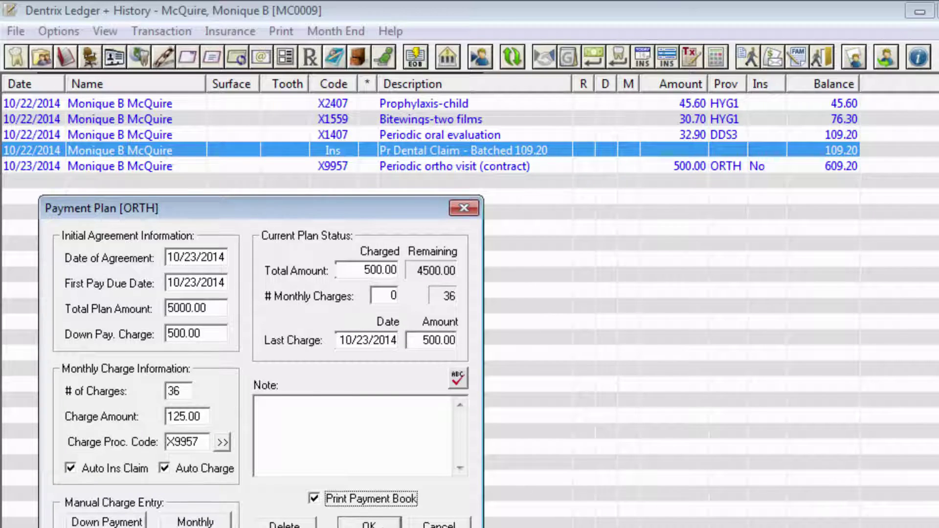
left_click(369, 524)
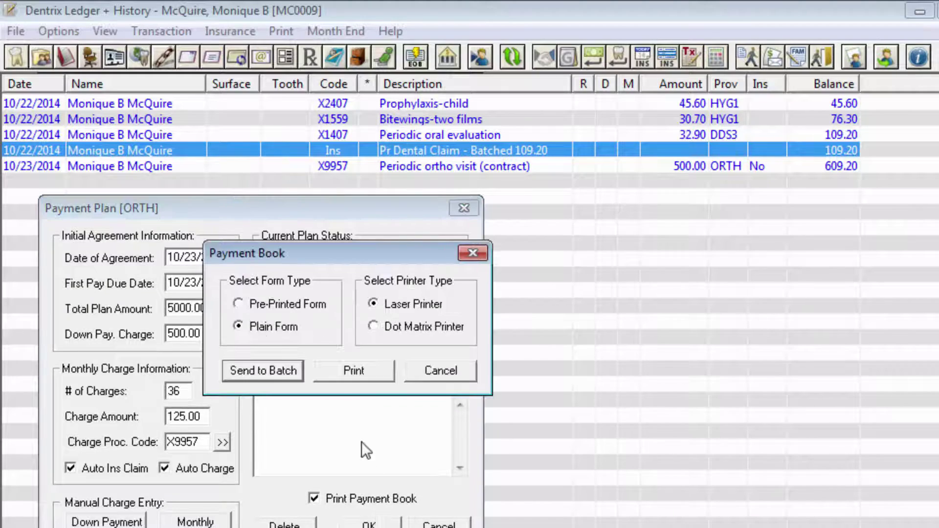
left_click(283, 368)
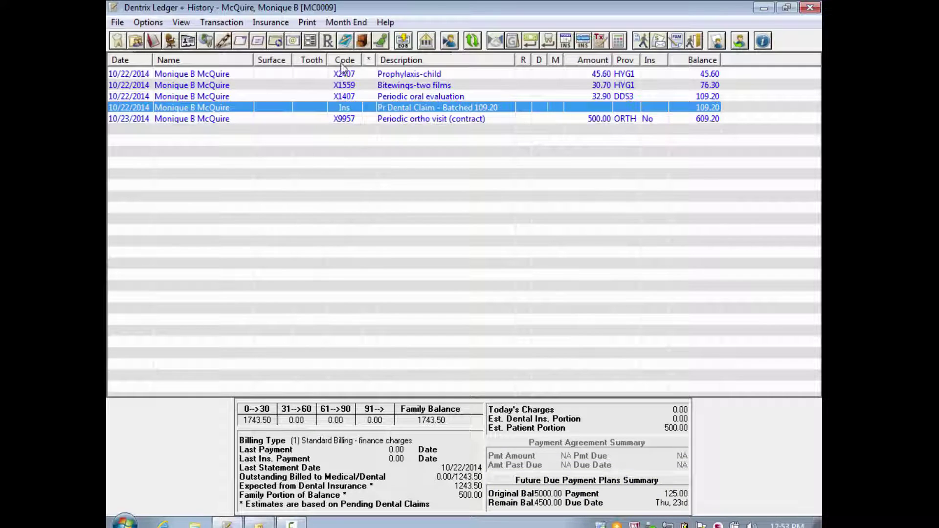
- Run the Month End Future Due Payment Plan update for all providers and billing types
left_click(356, 23)
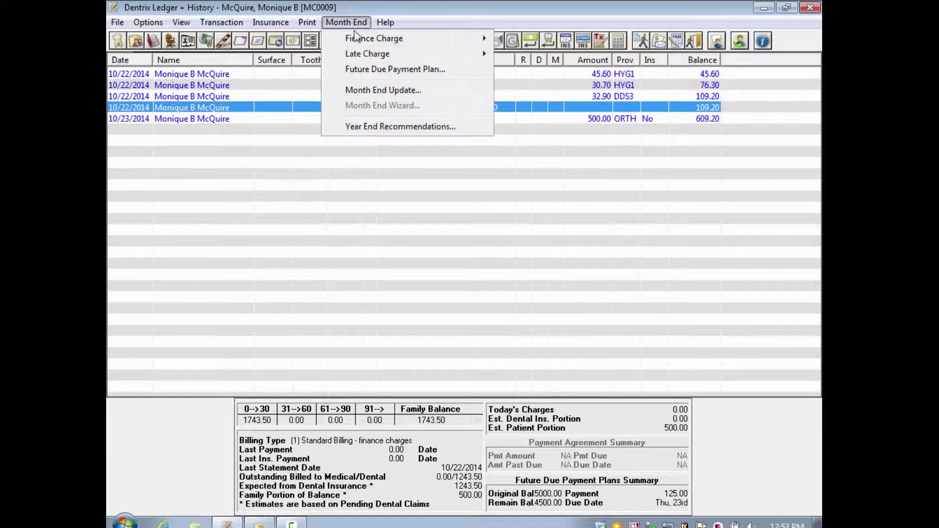
left_click(360, 70)
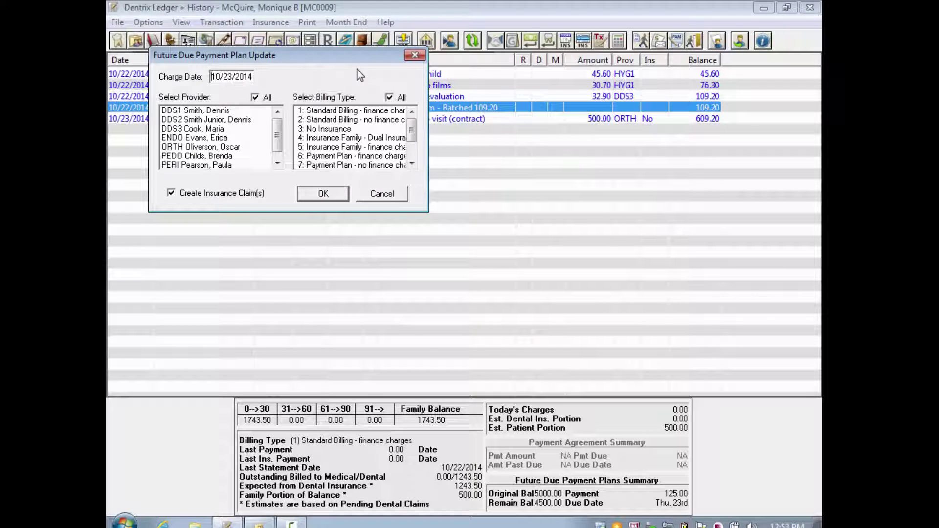
left_click(396, 195)
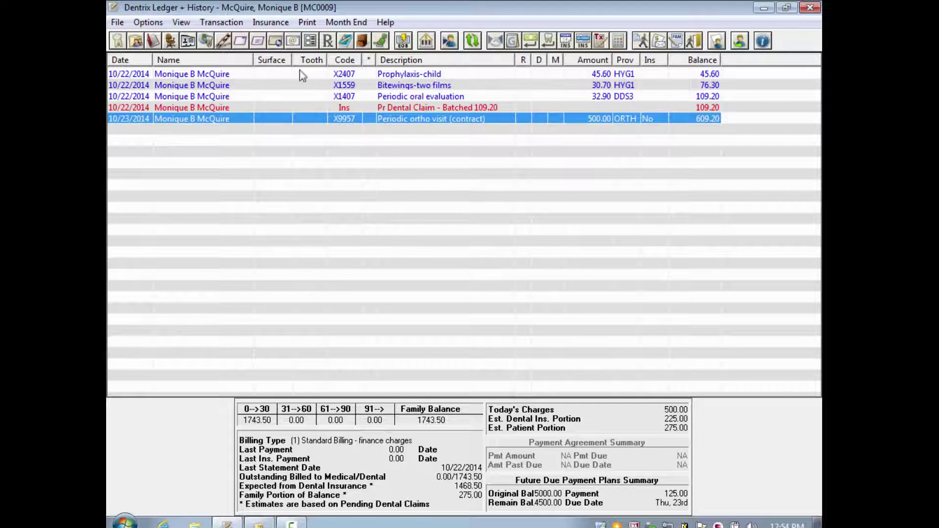
- Reopen the 10/23/2014 ORTH plan and cancel the monthly charge without posting it
left_click(221, 23)
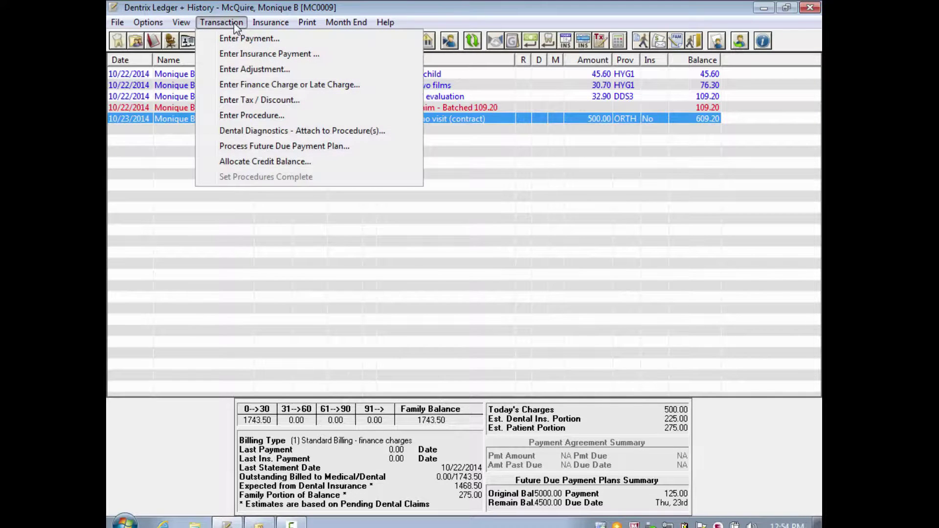
left_click(268, 147)
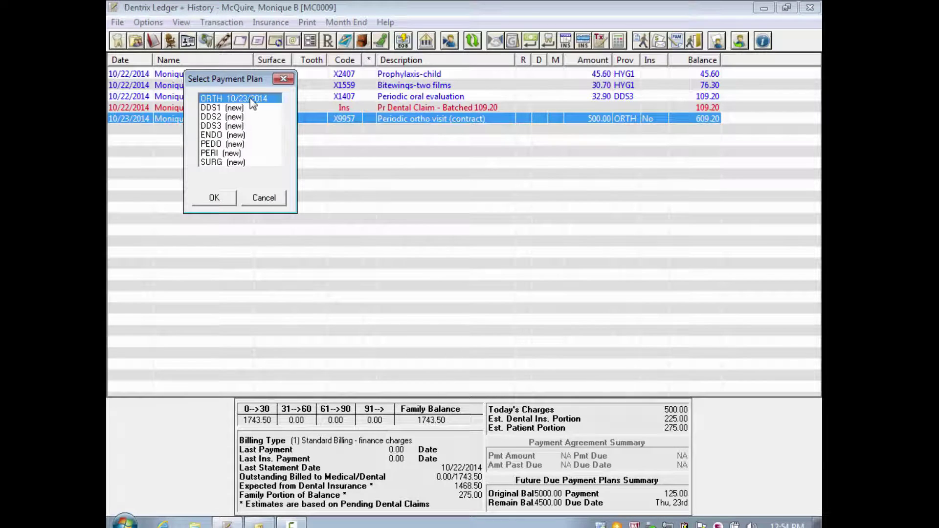
left_click(217, 196)
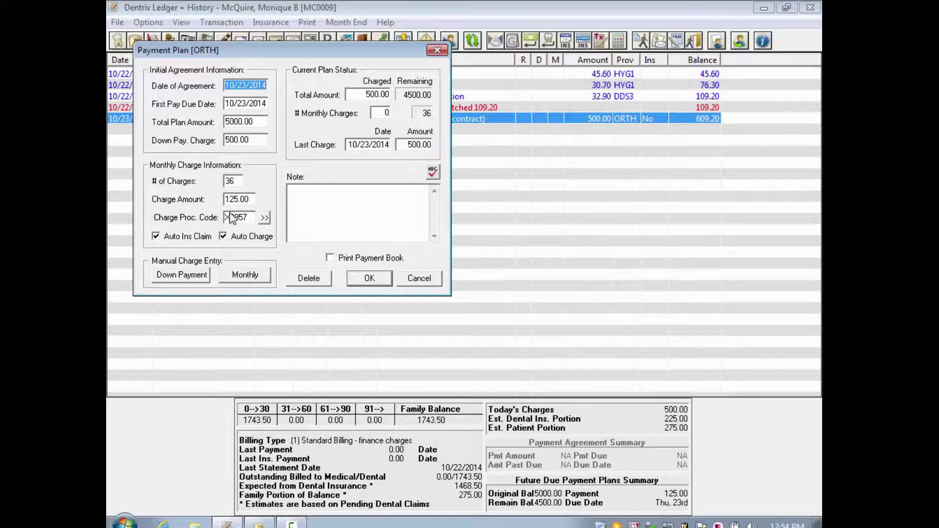
left_click(245, 276)
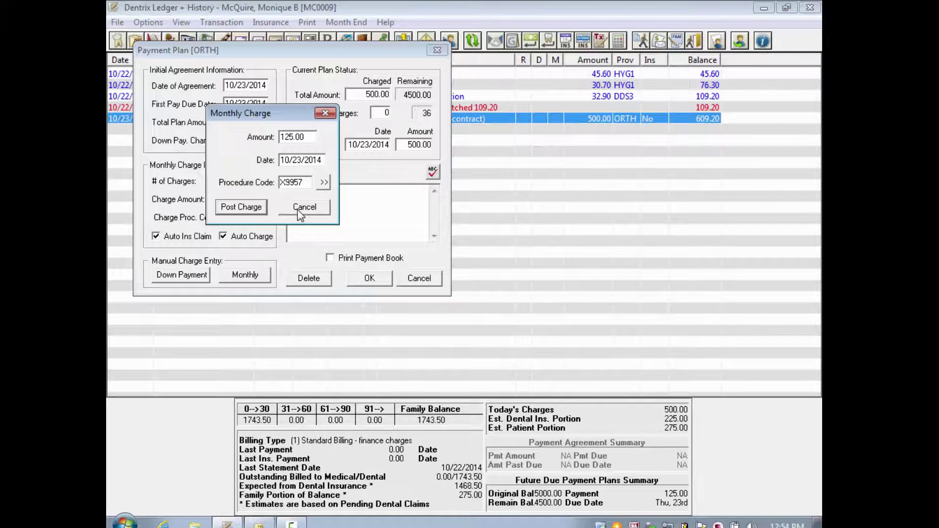
left_click(298, 208)
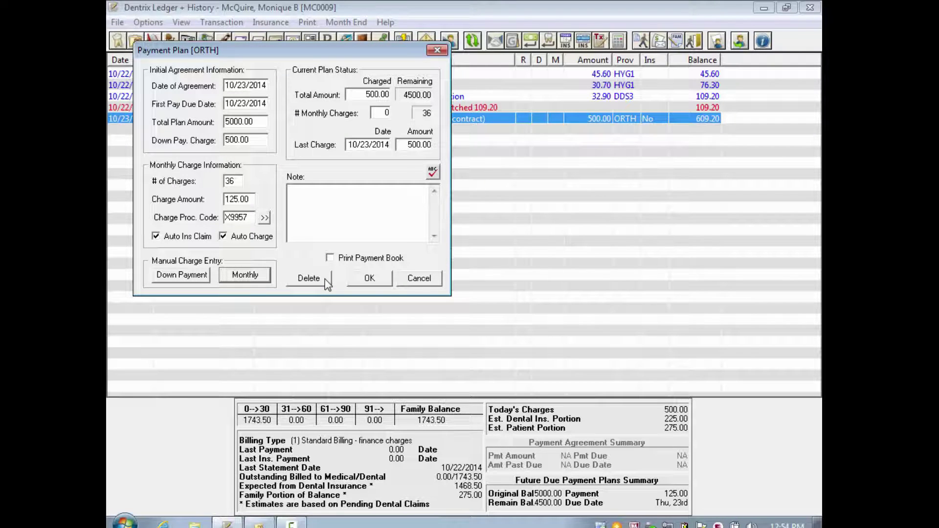